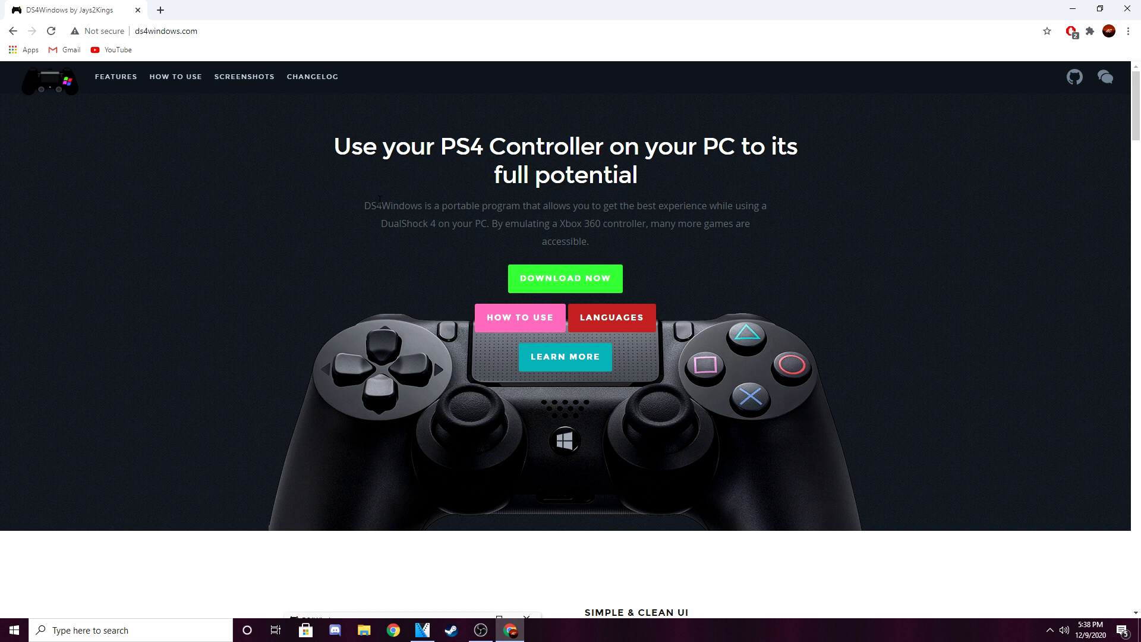
Step: Go back from ds4windows.com to the Google results for 'ds4' and scroll them
click(14, 32)
scroll(79, 364, down, 1)
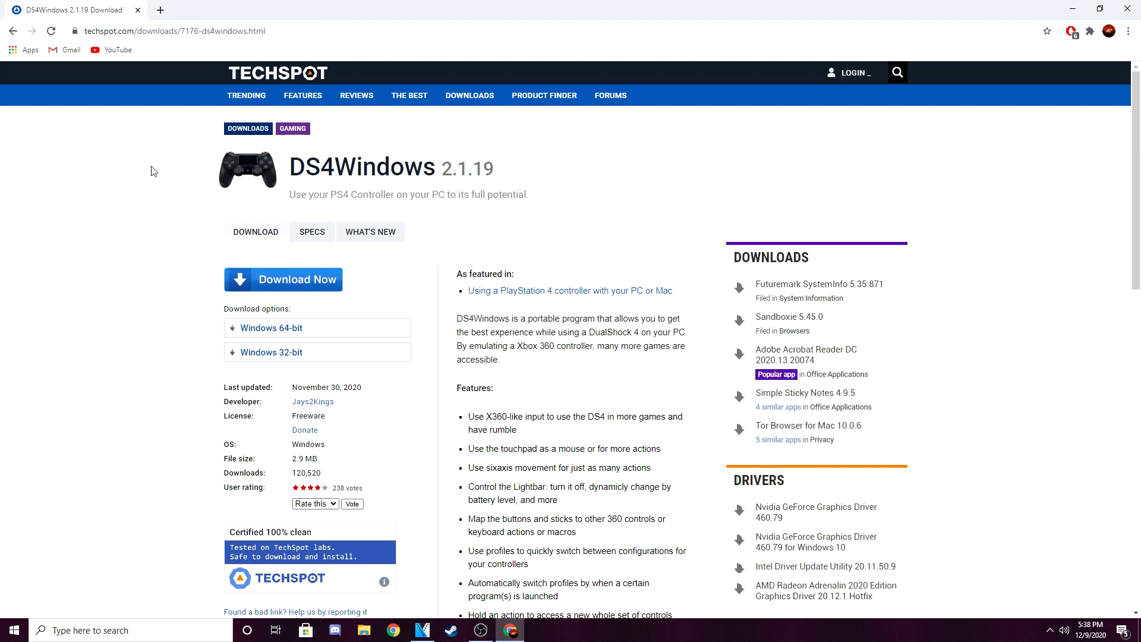
Step: Open the TechSpot DS4Windows 2.1.19 result and download the 64-bit zip
click(13, 31)
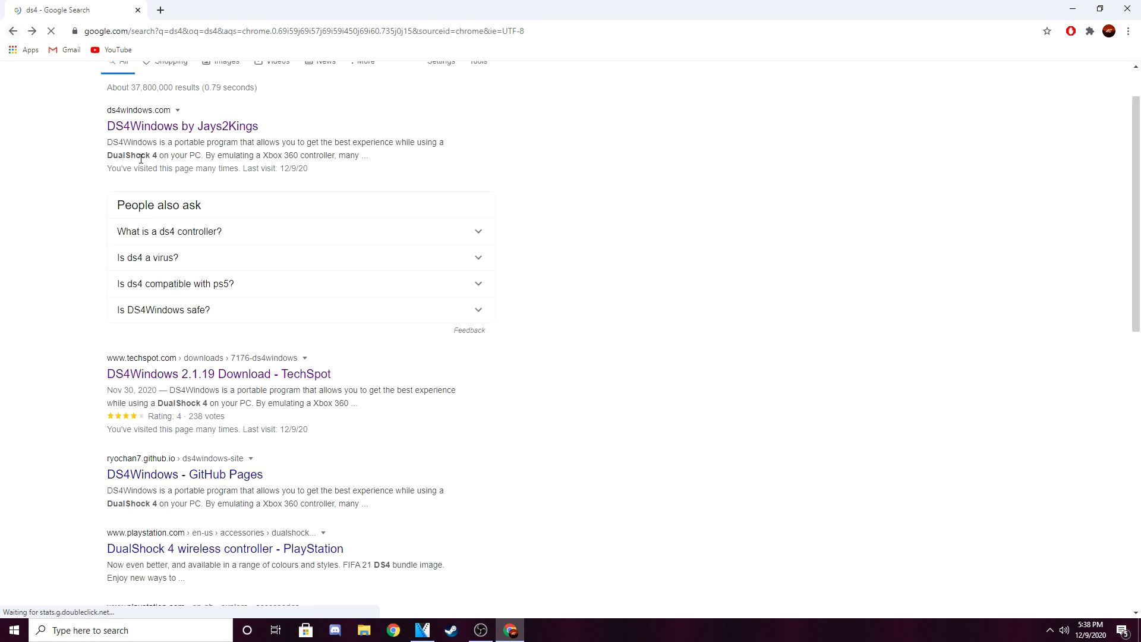
scroll(148, 308, down, 3)
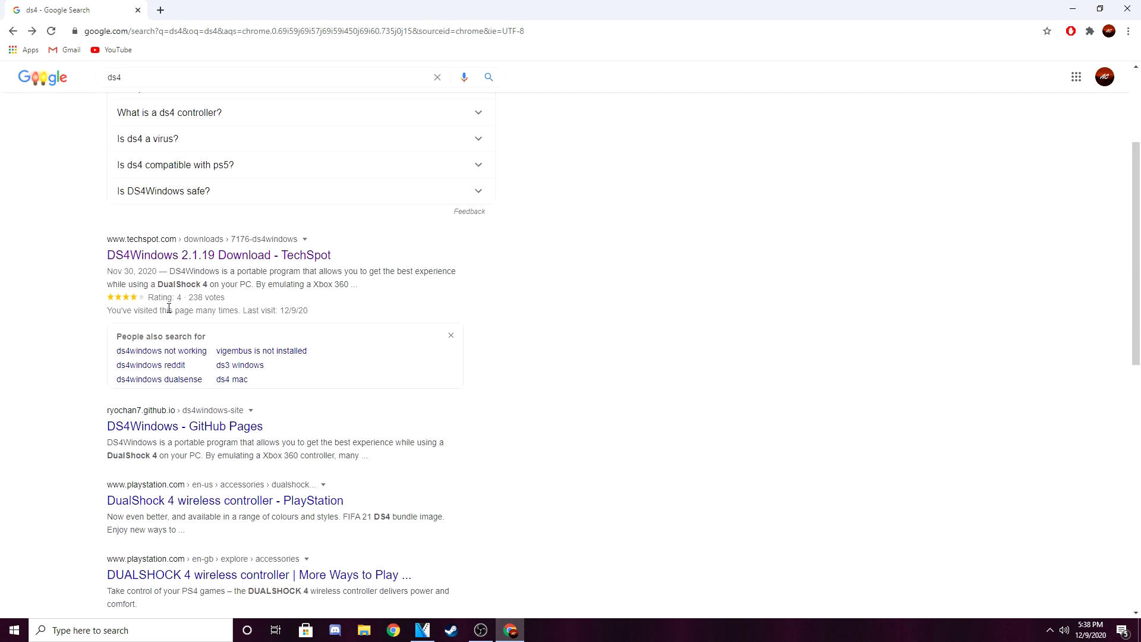
click(143, 257)
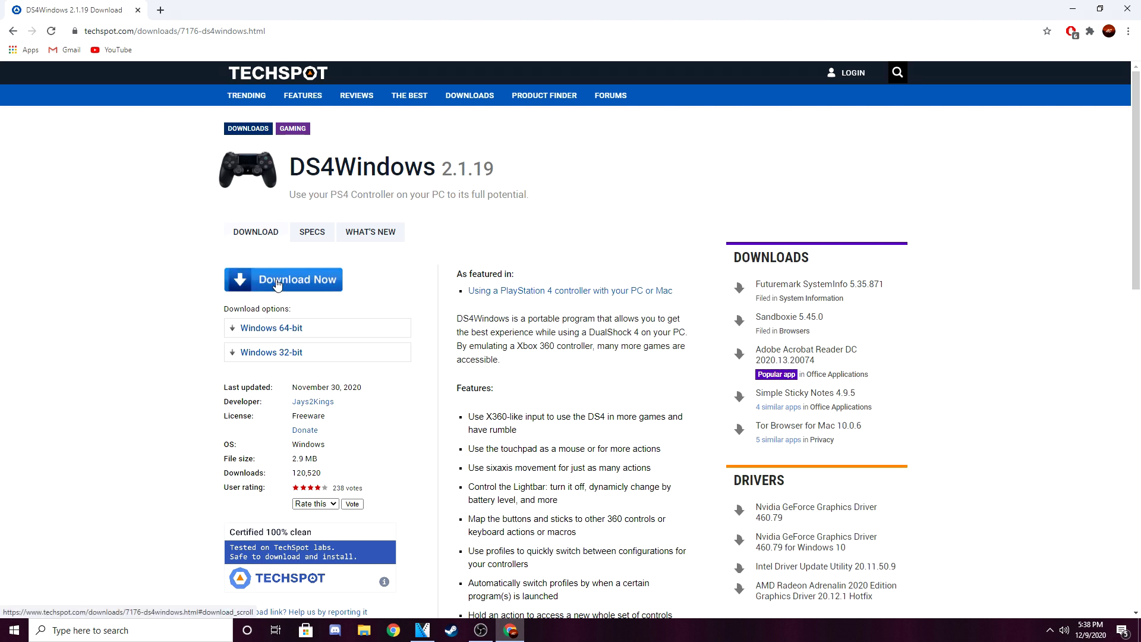
click(296, 281)
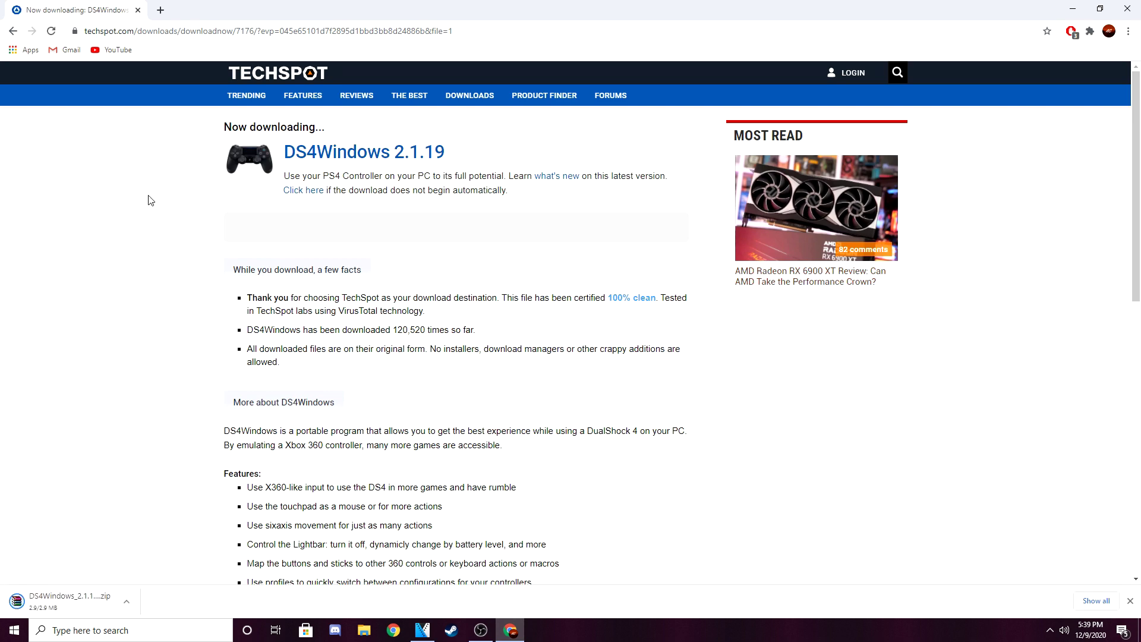
Step: Open the downloaded DS4Windows zip in WinRAR and close Chrome
click(64, 603)
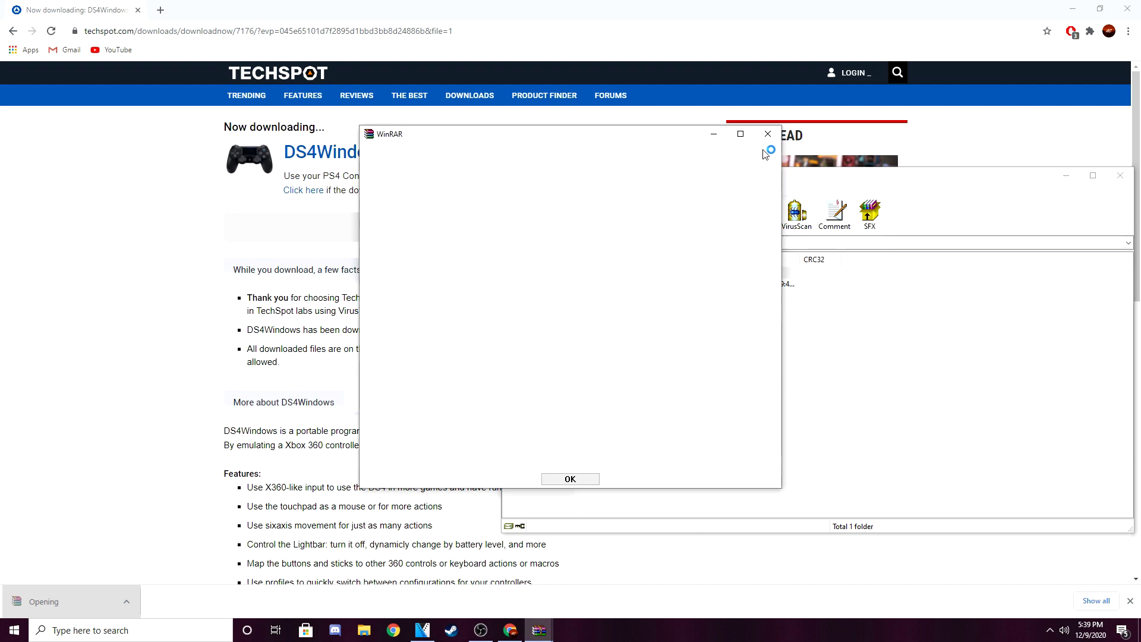
click(768, 134)
click(1138, 6)
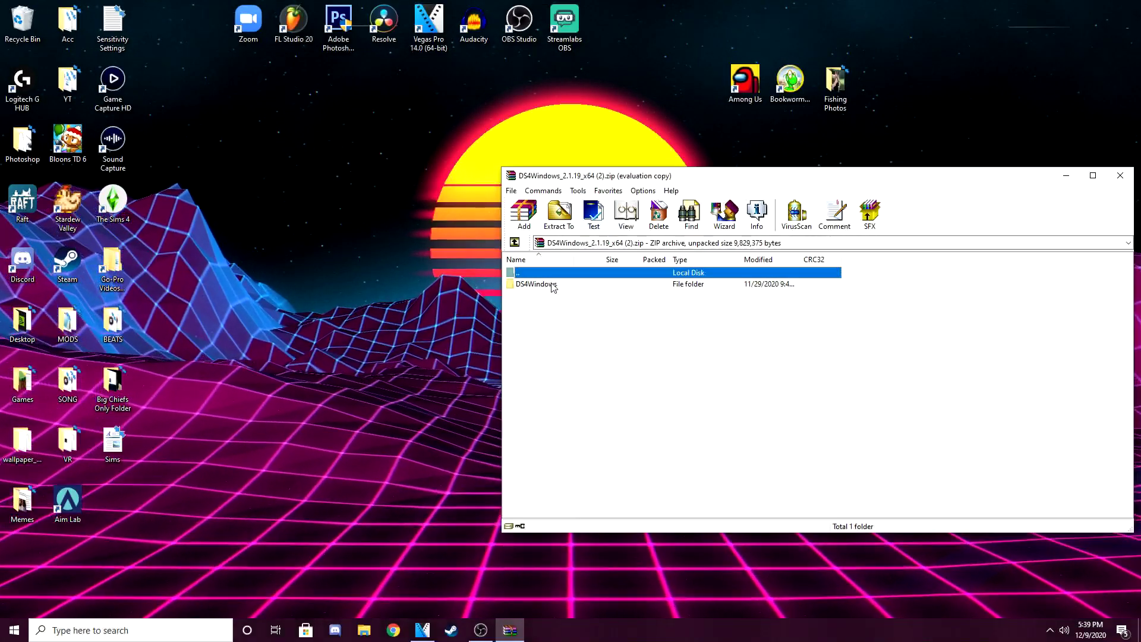
Step: Extract the DS4Windows folder to the Desktop, then close WinRAR
click(552, 286)
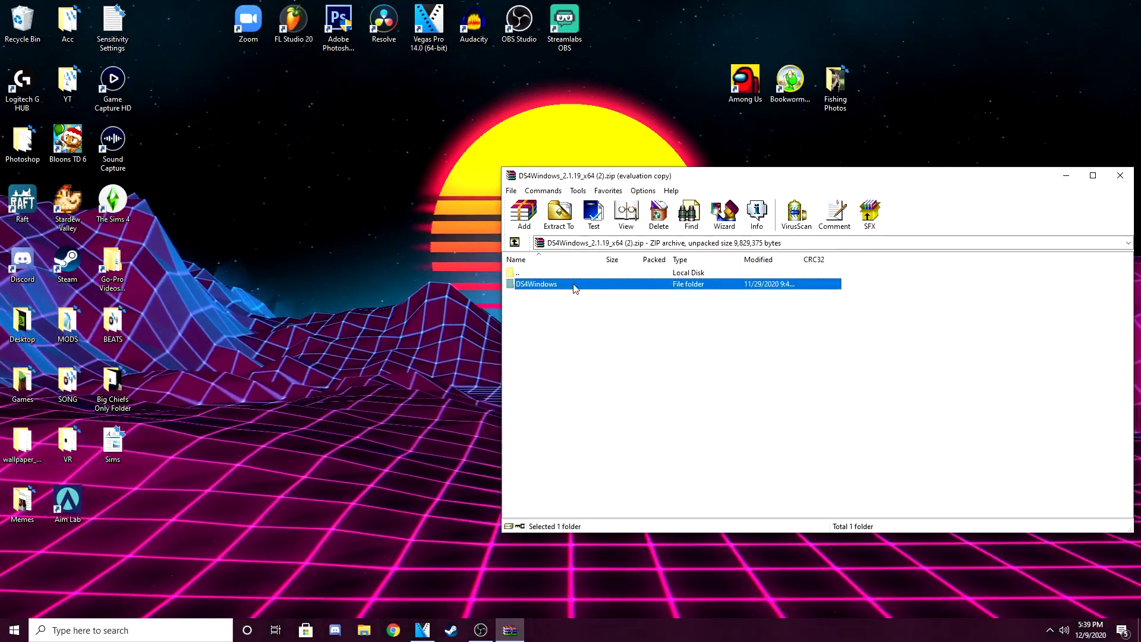
click(559, 214)
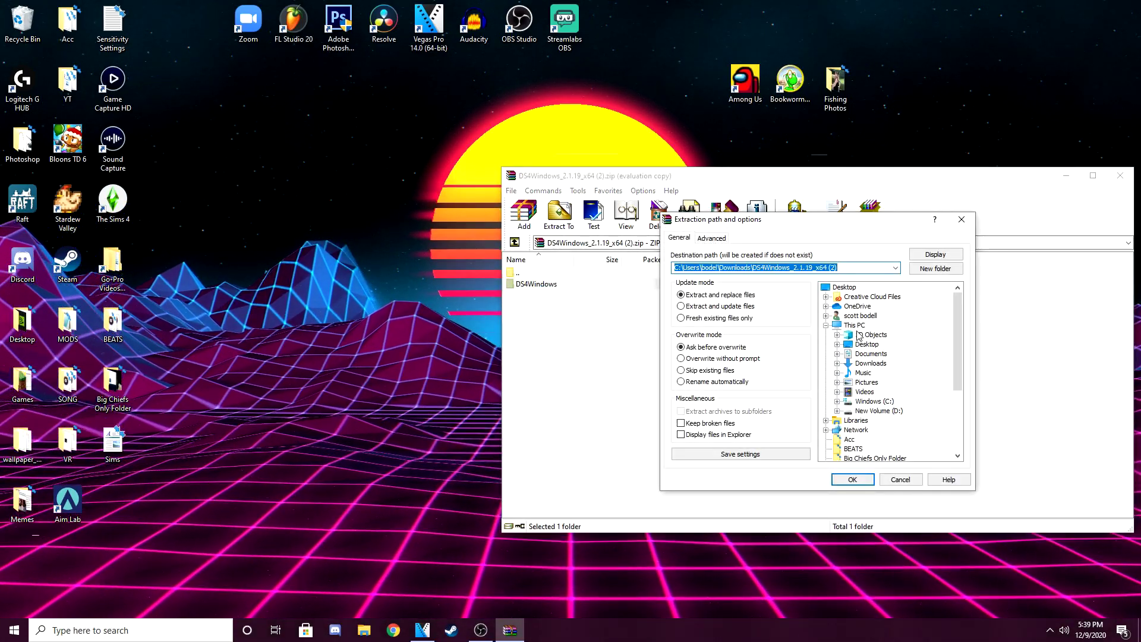
click(867, 344)
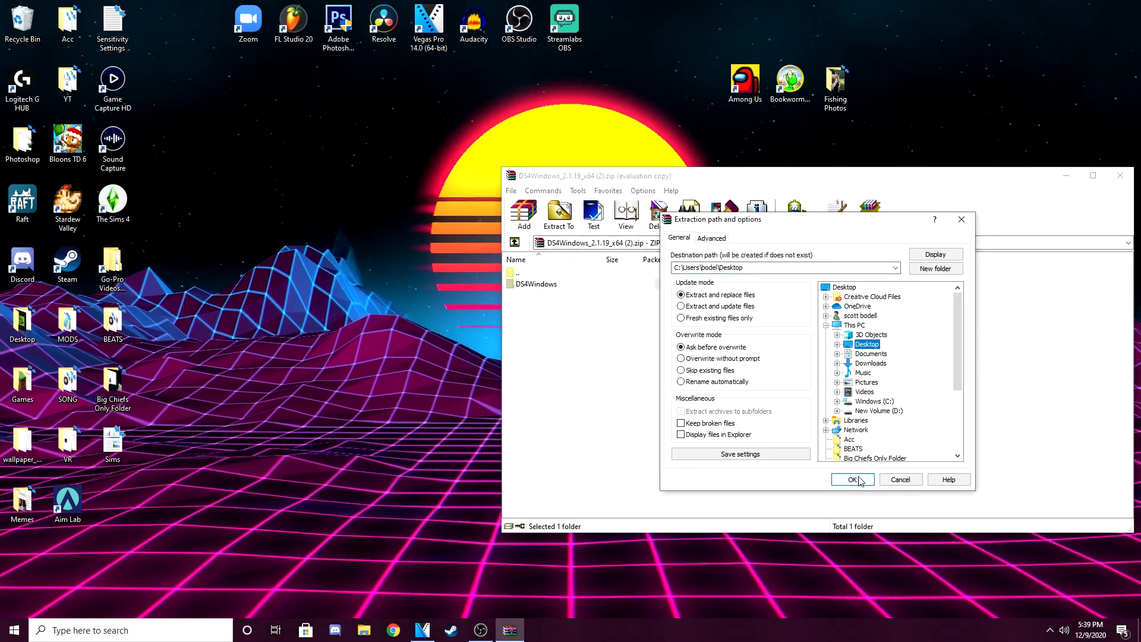
click(852, 479)
click(1120, 175)
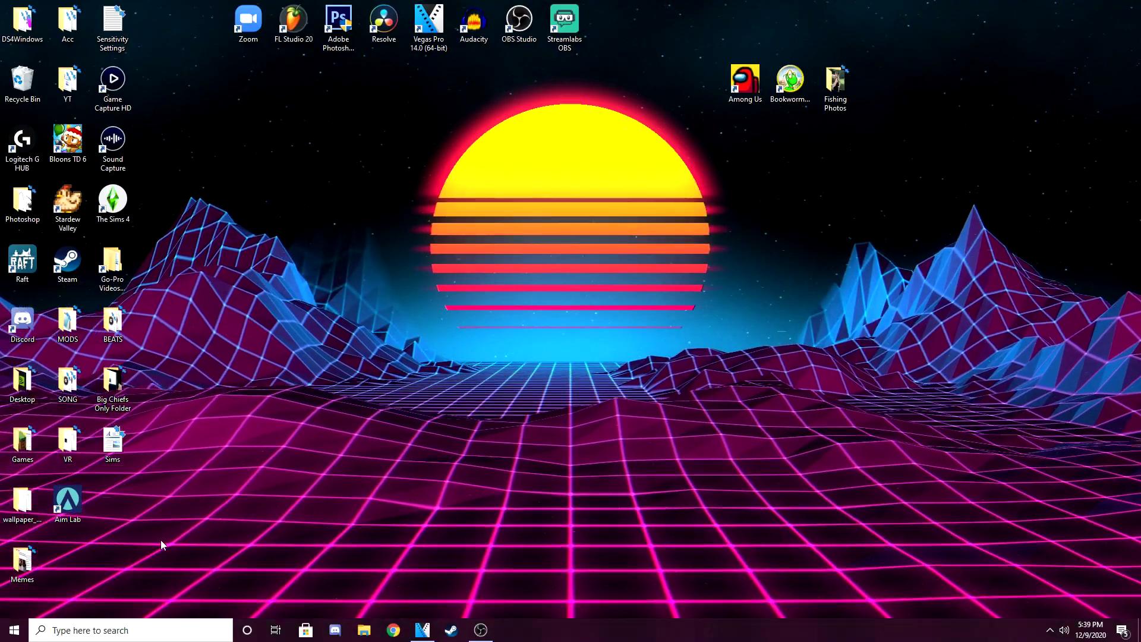
Step: Rearrange the desktop icons, placing the DS4Windows folder near the centre
drag(22, 21, 383, 383)
mouse_move(31, 24)
mouse_down()
mouse_move(122, 36)
mouse_move(22, 21)
mouse_up()
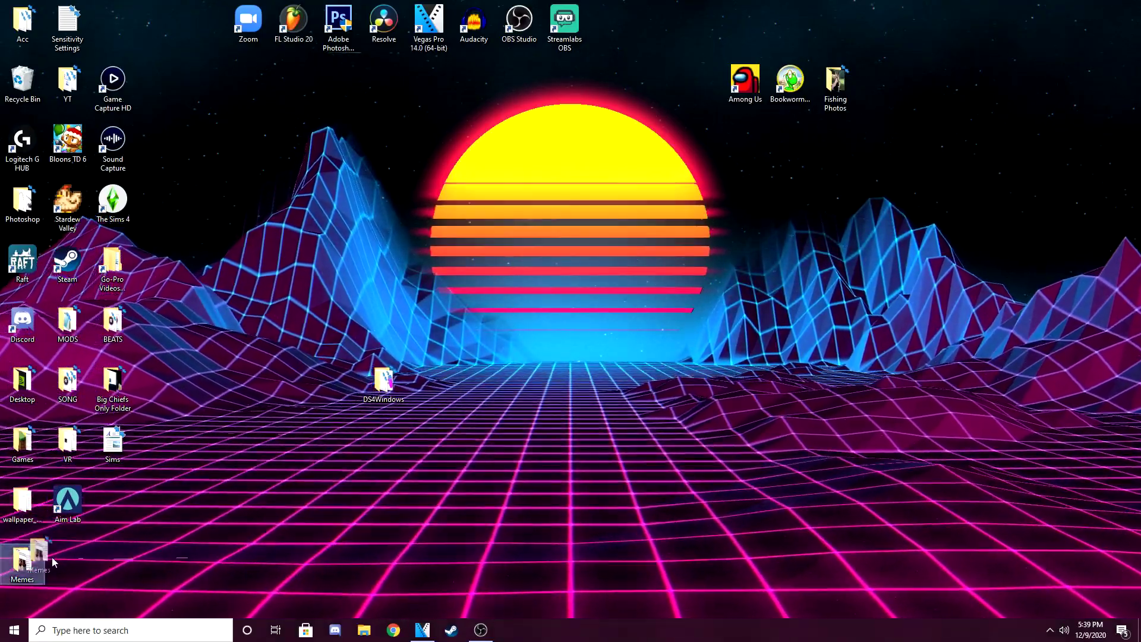
drag(22, 558, 112, 502)
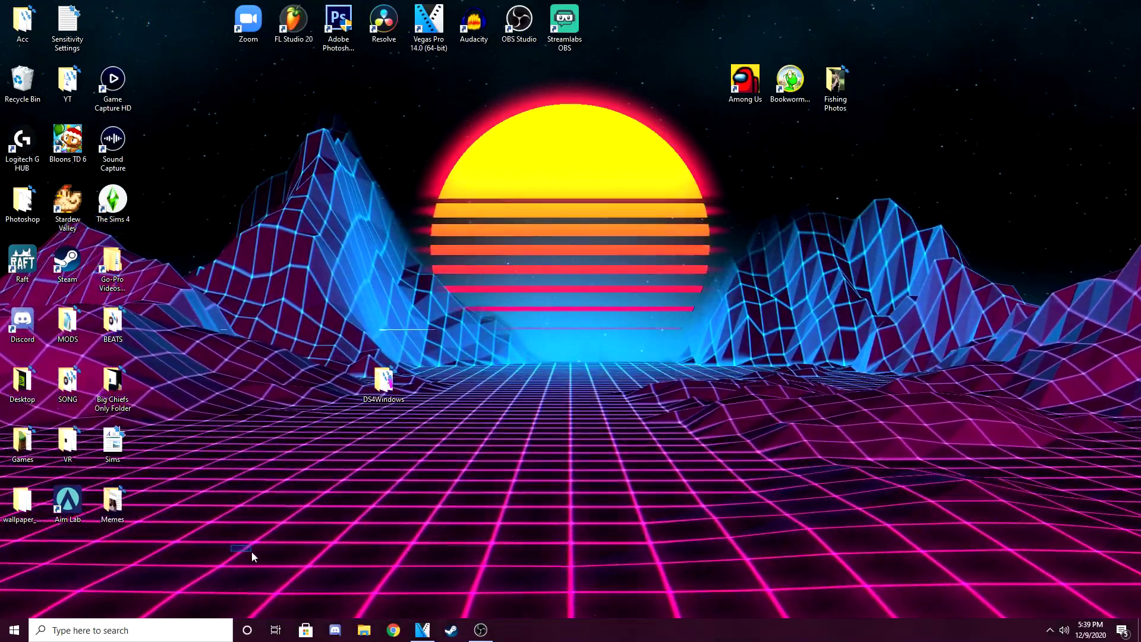
drag(383, 381, 520, 332)
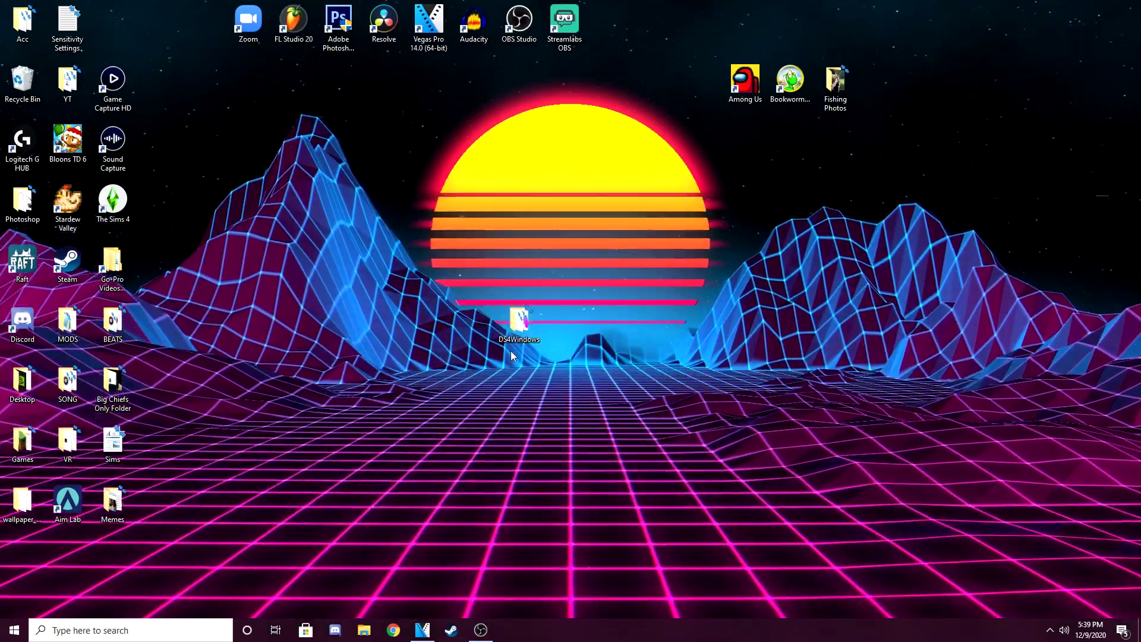
Step: Open the DS4Windows folder, maximize its window, and launch DS4Windows
double_click(522, 334)
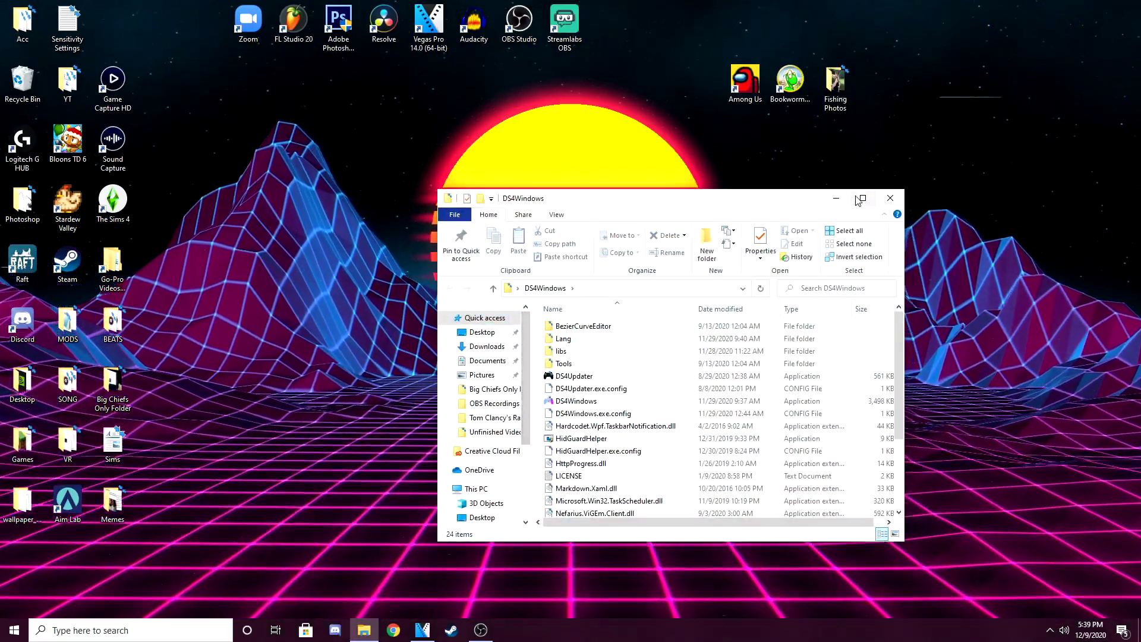
key(super+Up)
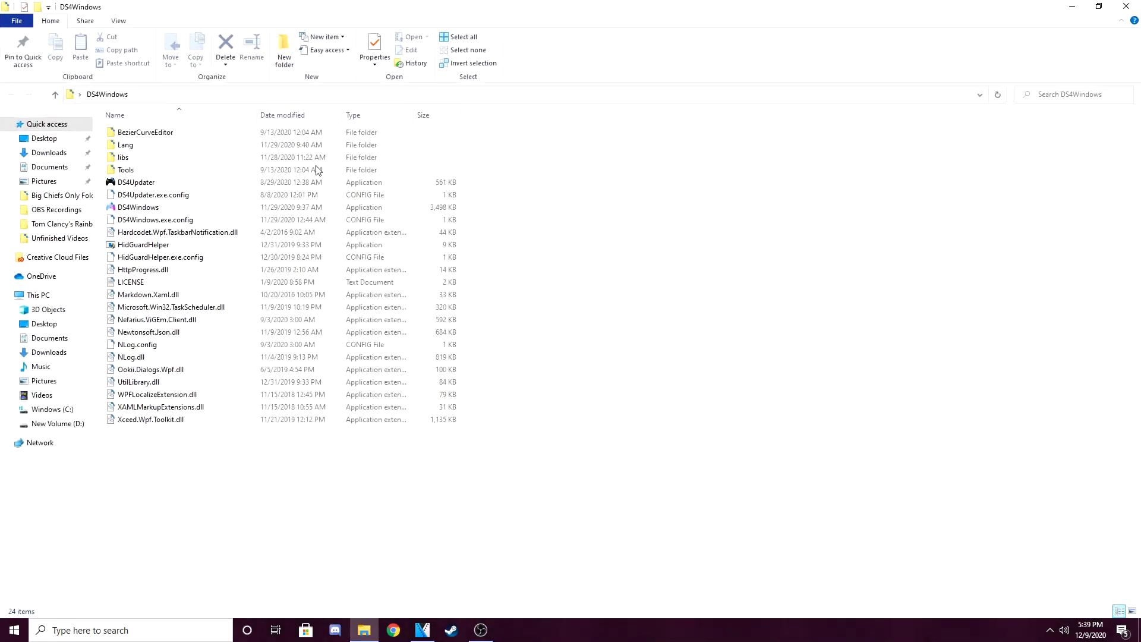
click(1098, 6)
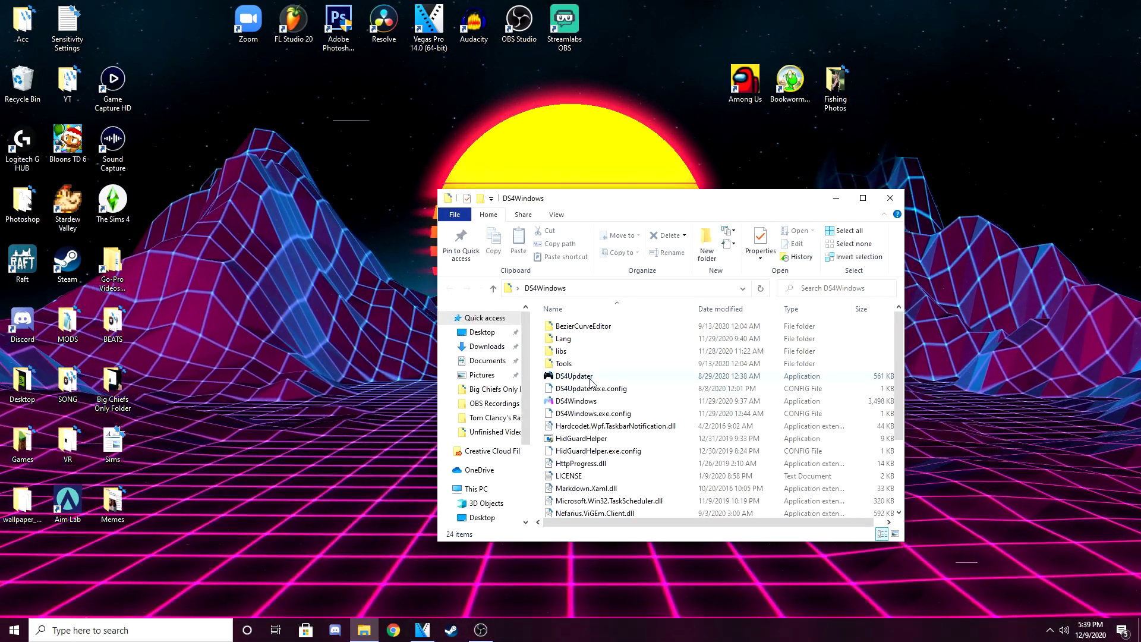
key(super+Up)
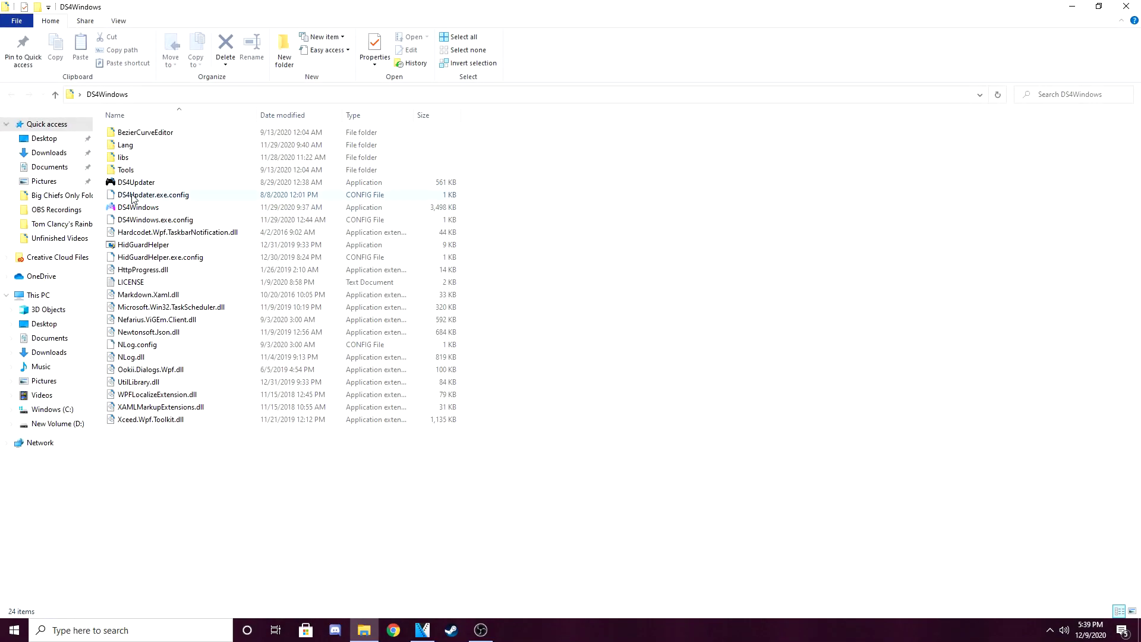
click(1088, 5)
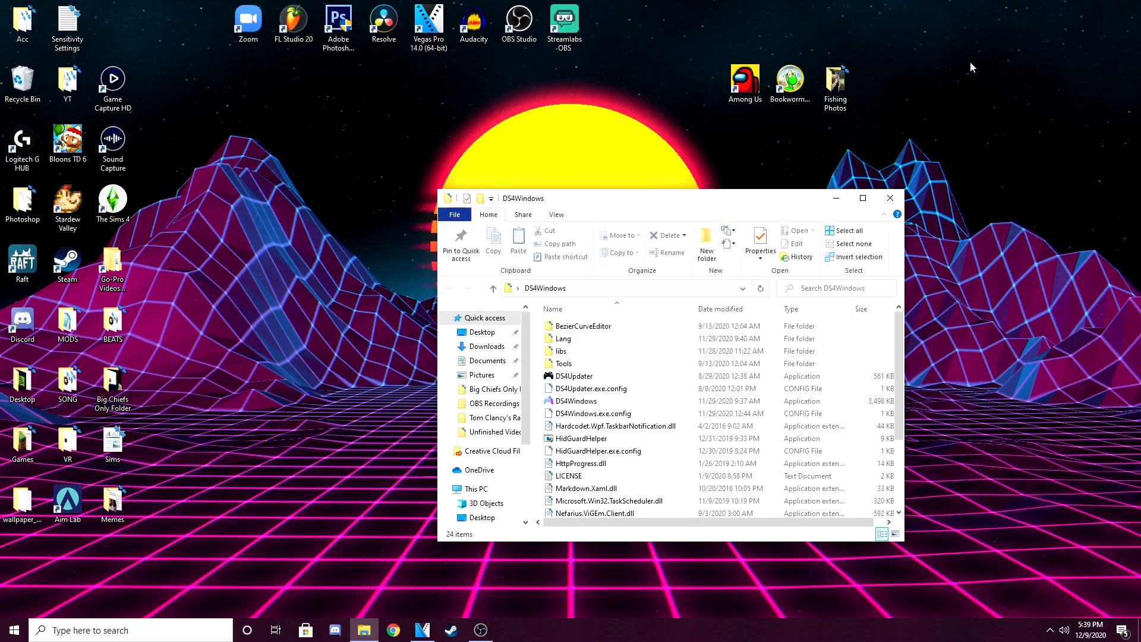
scroll(713, 416, down, 3)
click(862, 199)
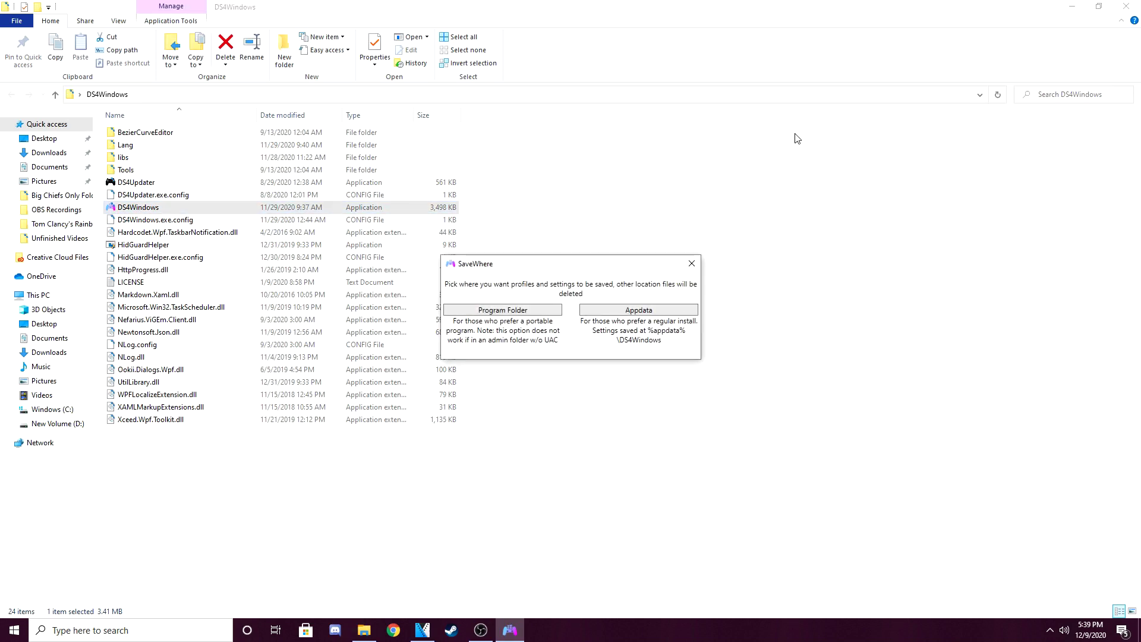
Step: Save settings in the Program Folder and centre the DS4Windows window showing the controller
click(510, 311)
click(1126, 6)
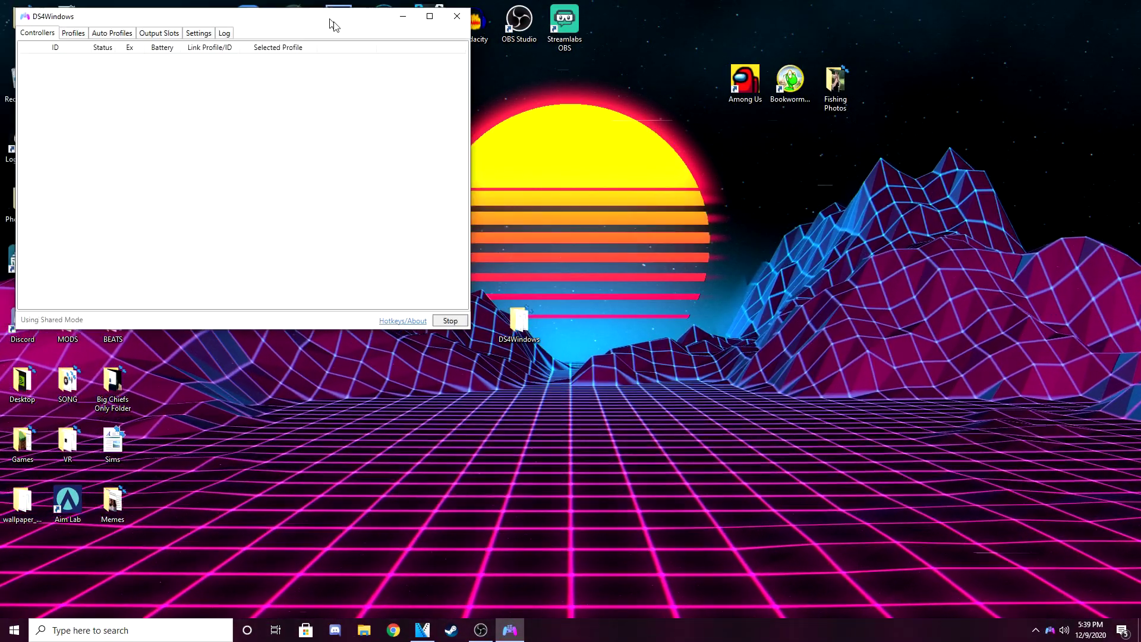
drag(293, 12, 590, 147)
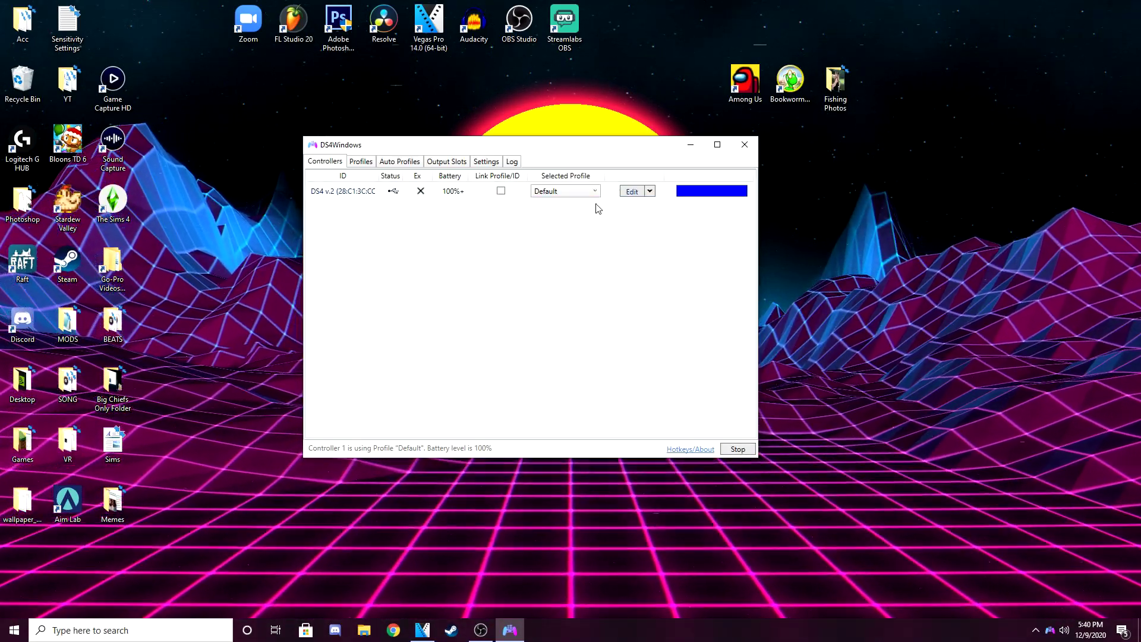
click(164, 632)
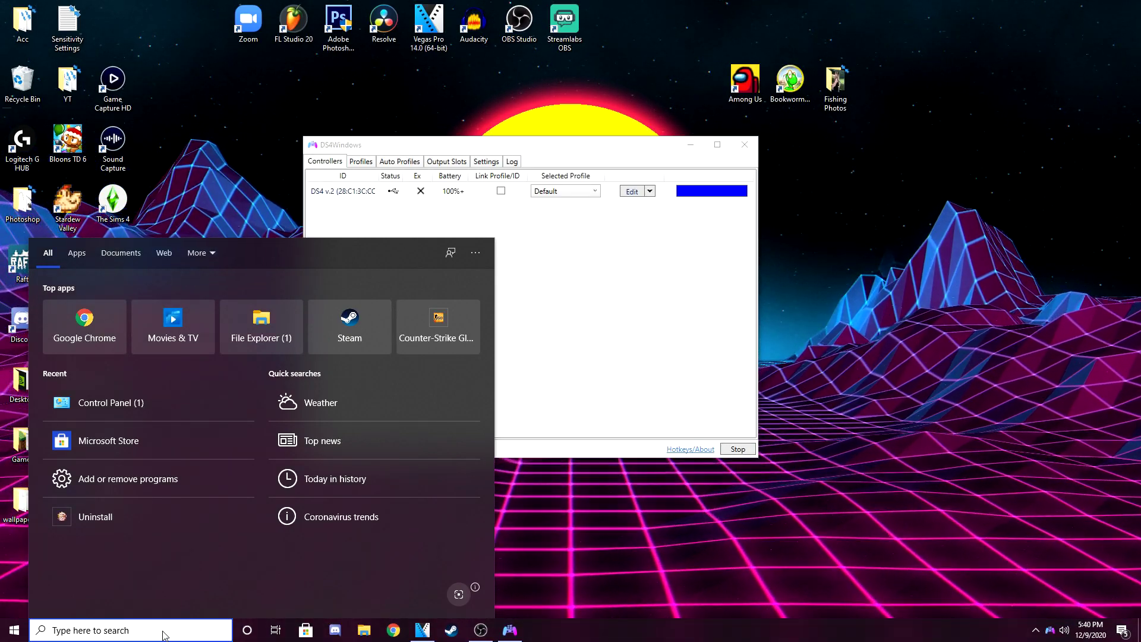
Step: Open Control Panel's Hardware and Sound devices and the Wireless Controller's properties
text(c)
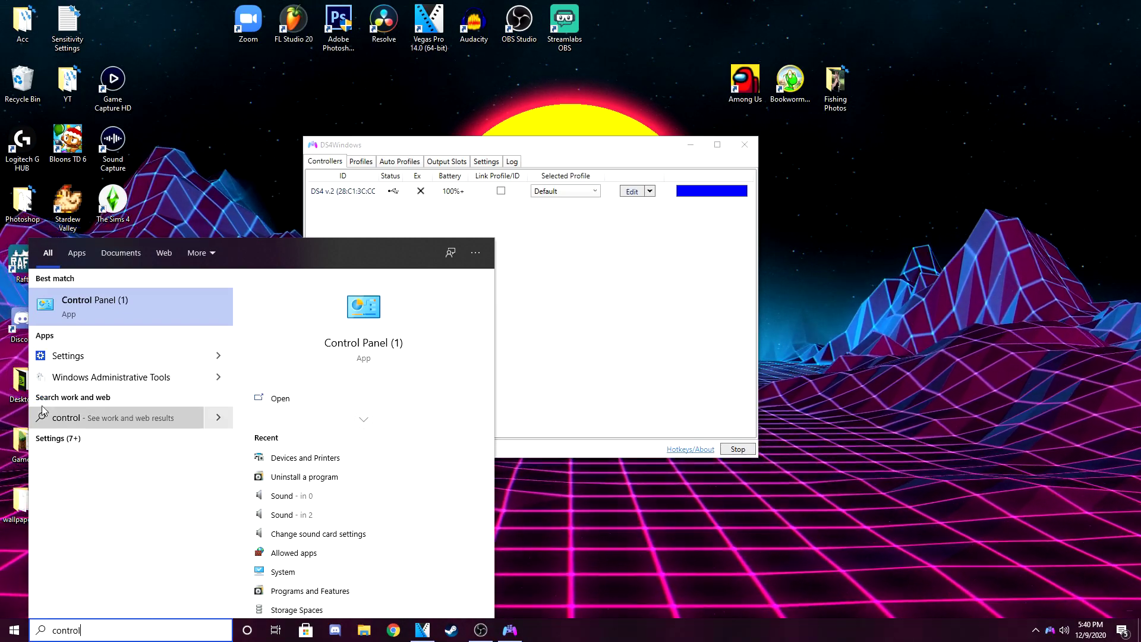
text(ontrol)
click(93, 318)
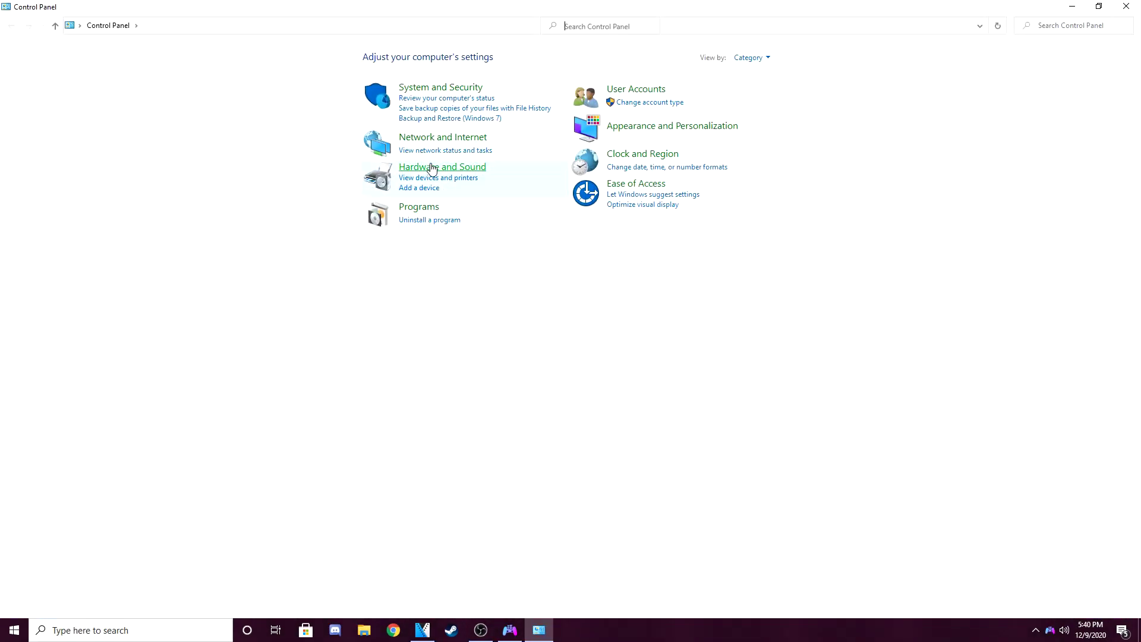
click(432, 169)
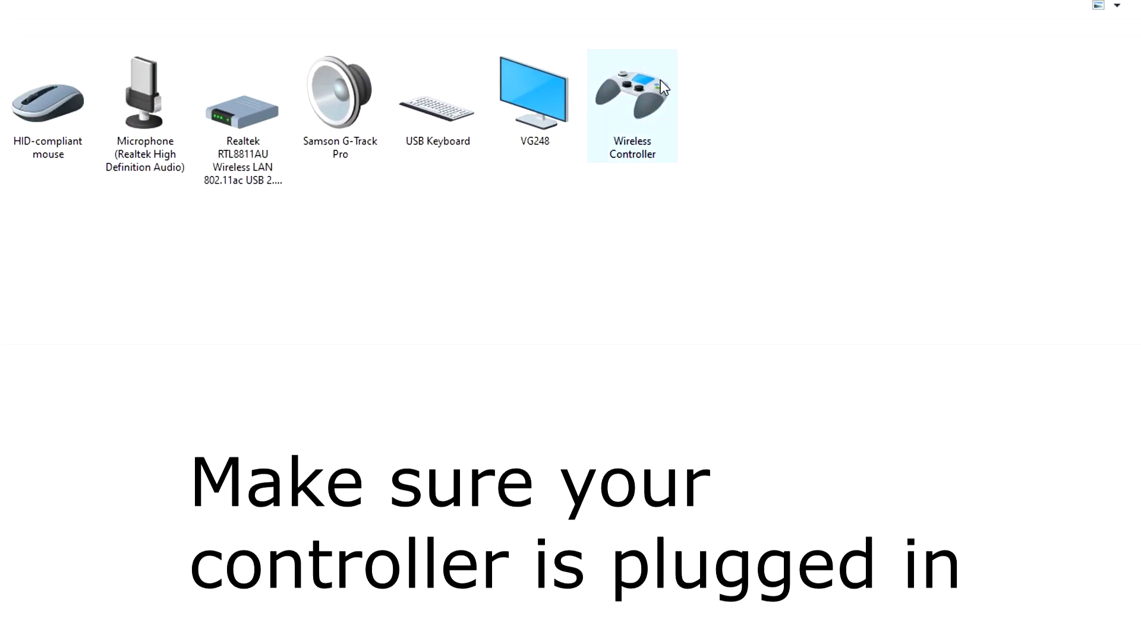
double_click(635, 119)
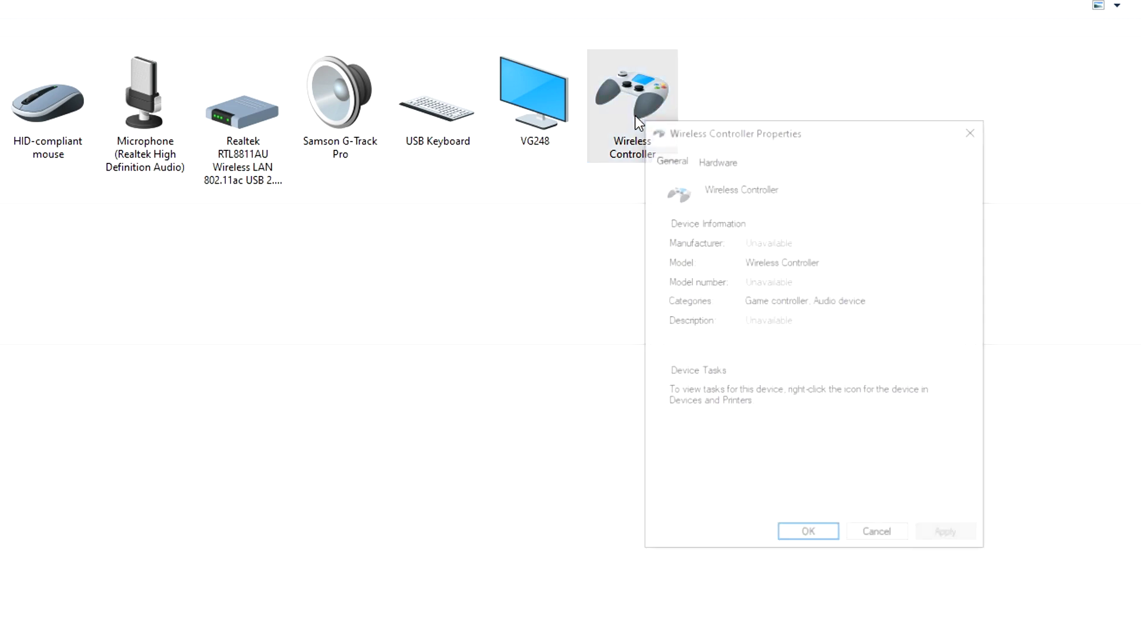
Step: Check that the HID-compliant game controller's device status reports it working properly
click(715, 159)
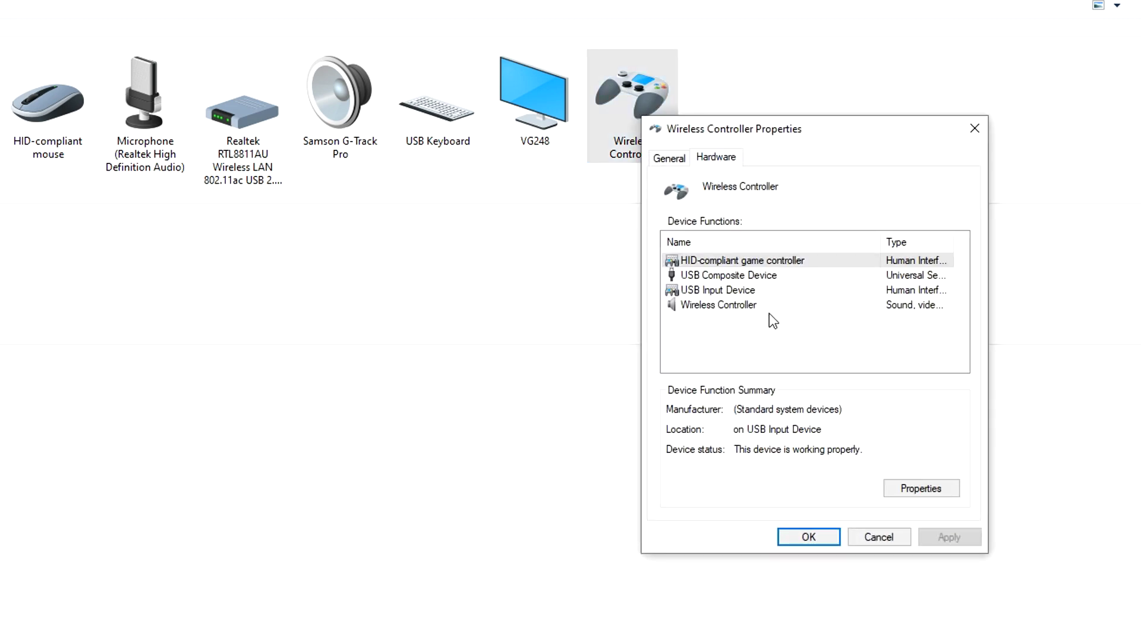
double_click(726, 262)
click(742, 226)
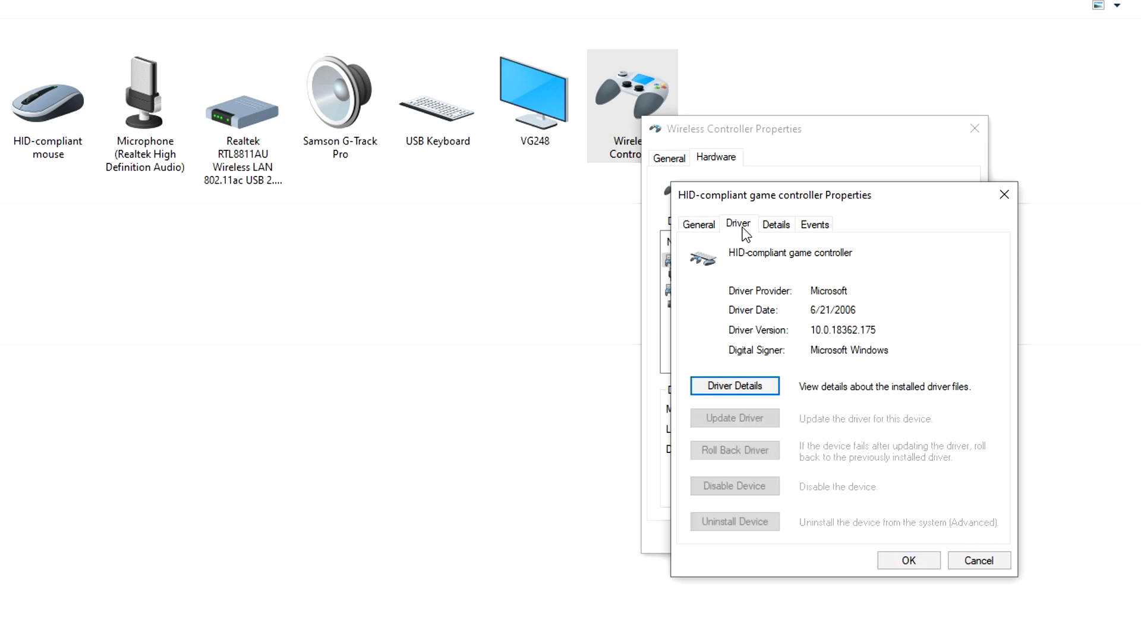
click(713, 230)
click(741, 519)
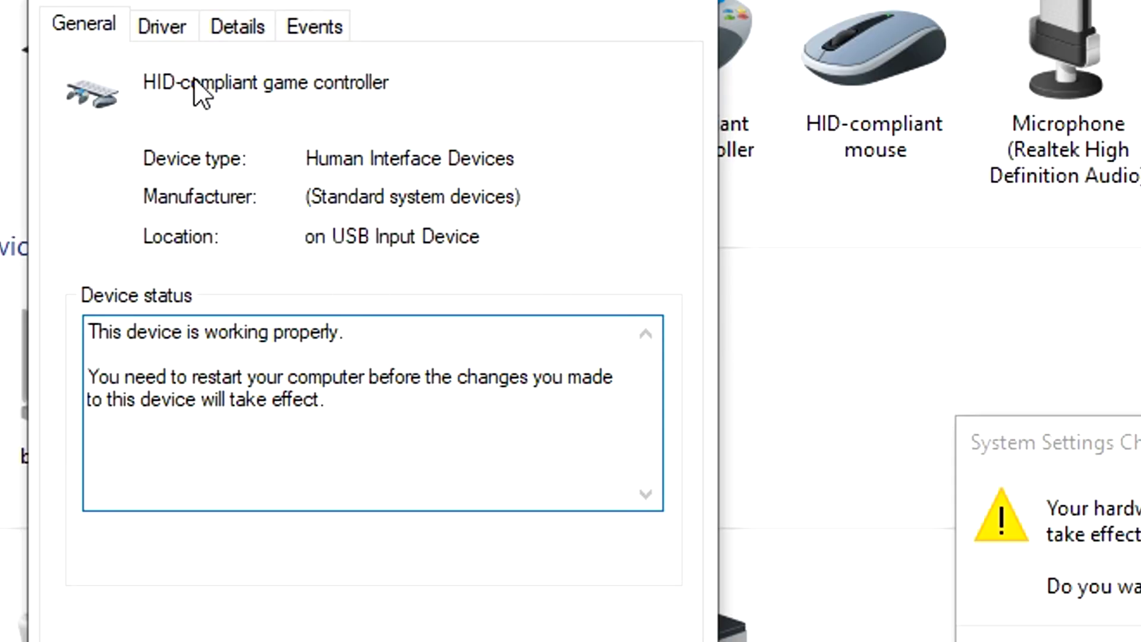
click(162, 28)
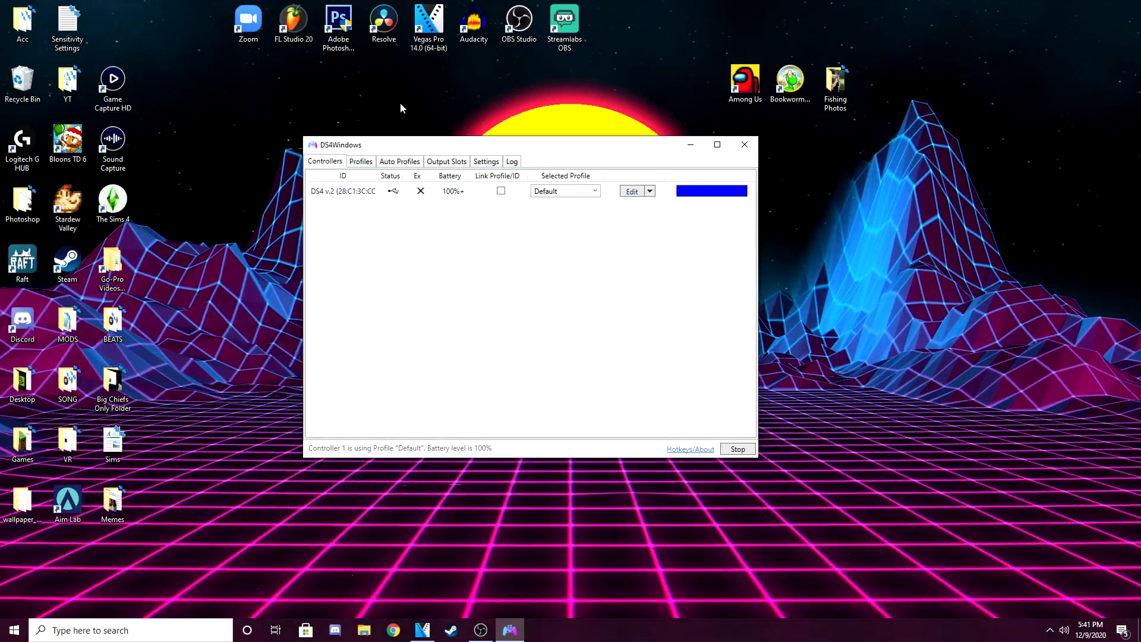
click(485, 162)
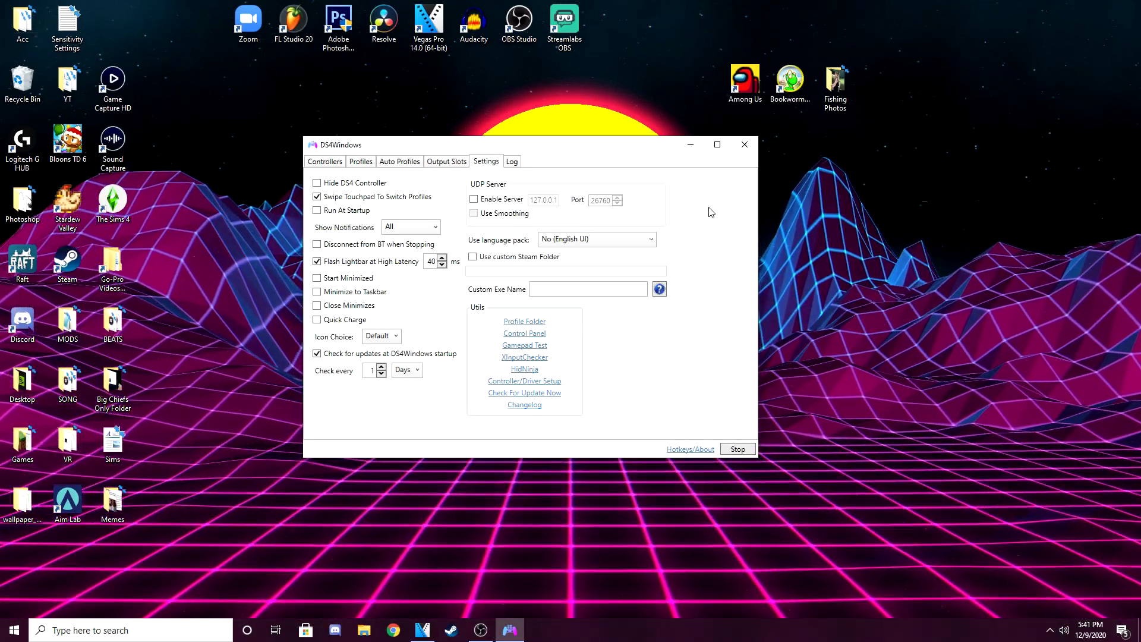
click(322, 167)
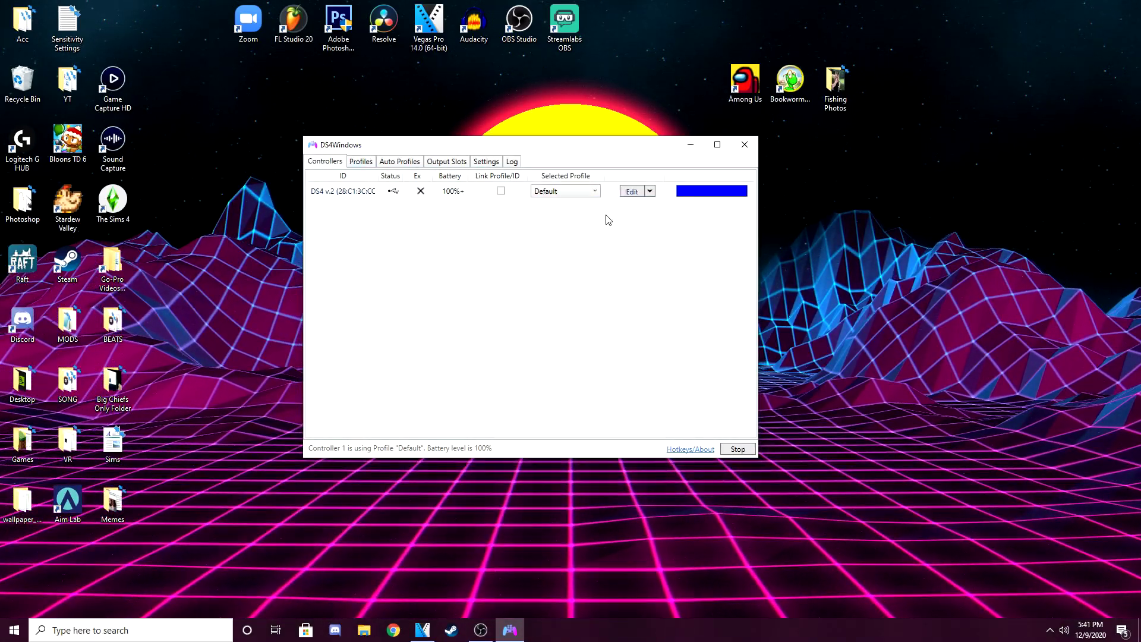
drag(636, 152, 666, 215)
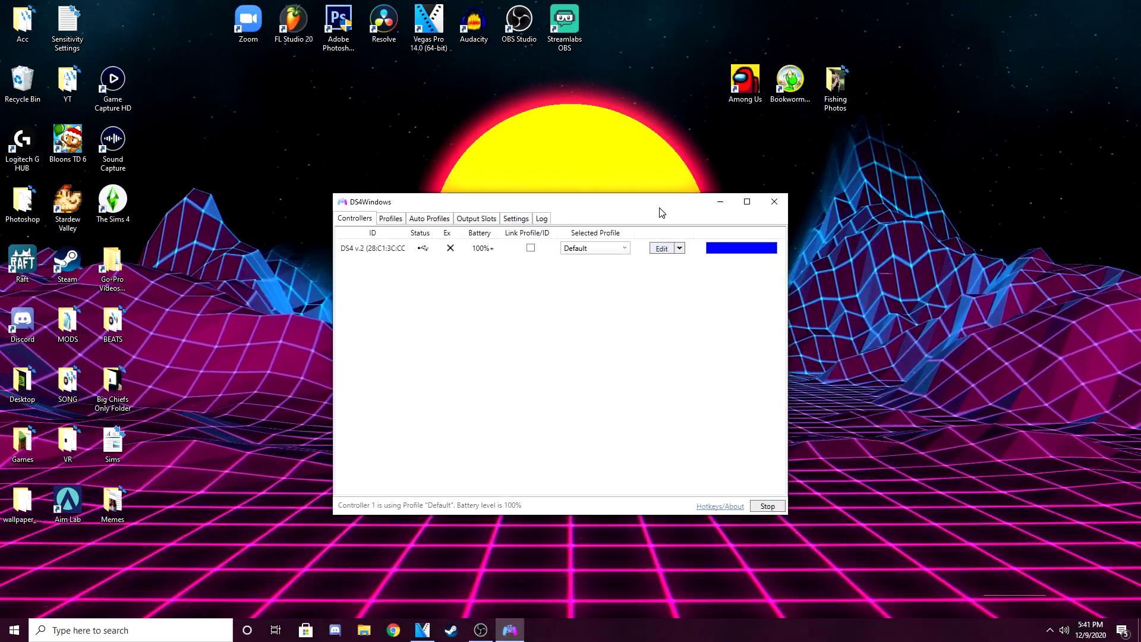
drag(667, 215, 678, 243)
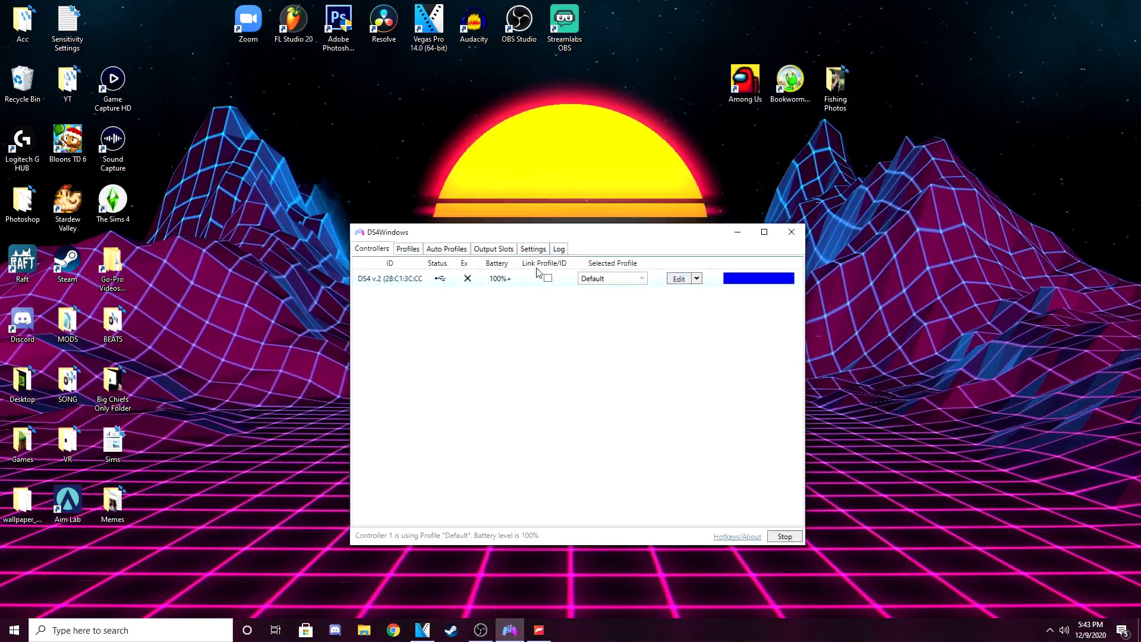
drag(553, 233, 580, 190)
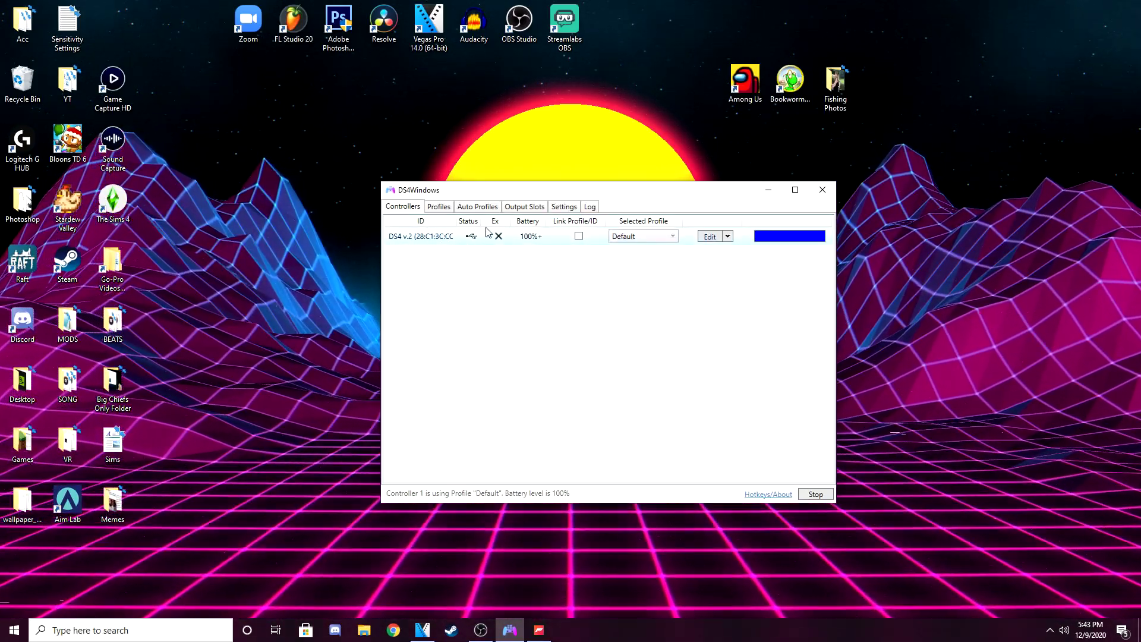
Step: Tick Hide DS4 Controller on the DS4Windows Settings tab
click(566, 206)
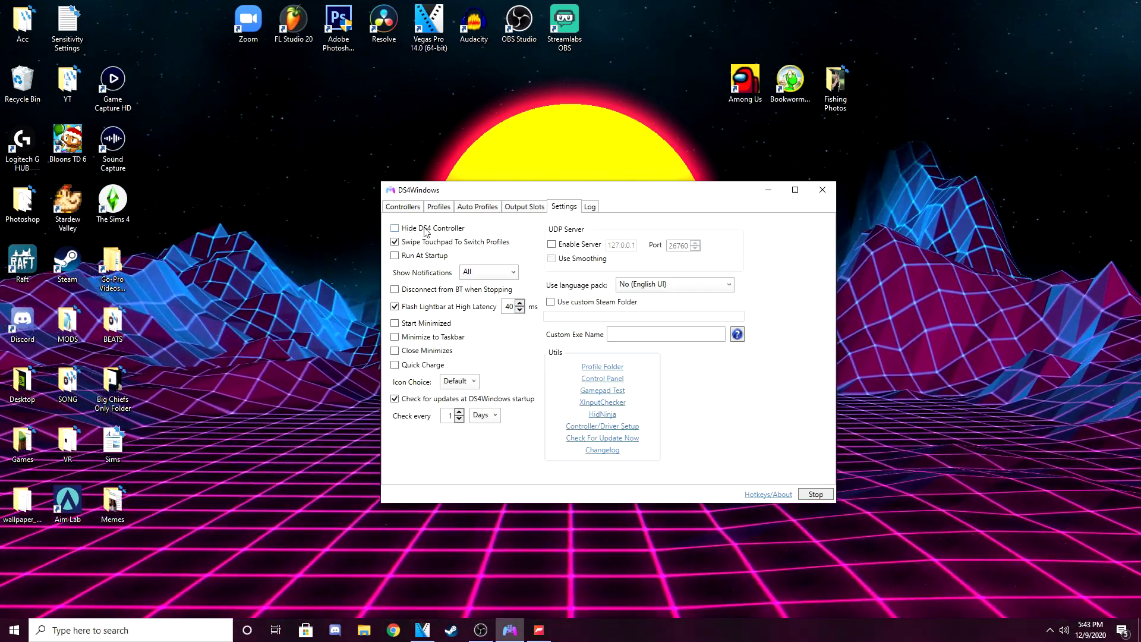
click(395, 228)
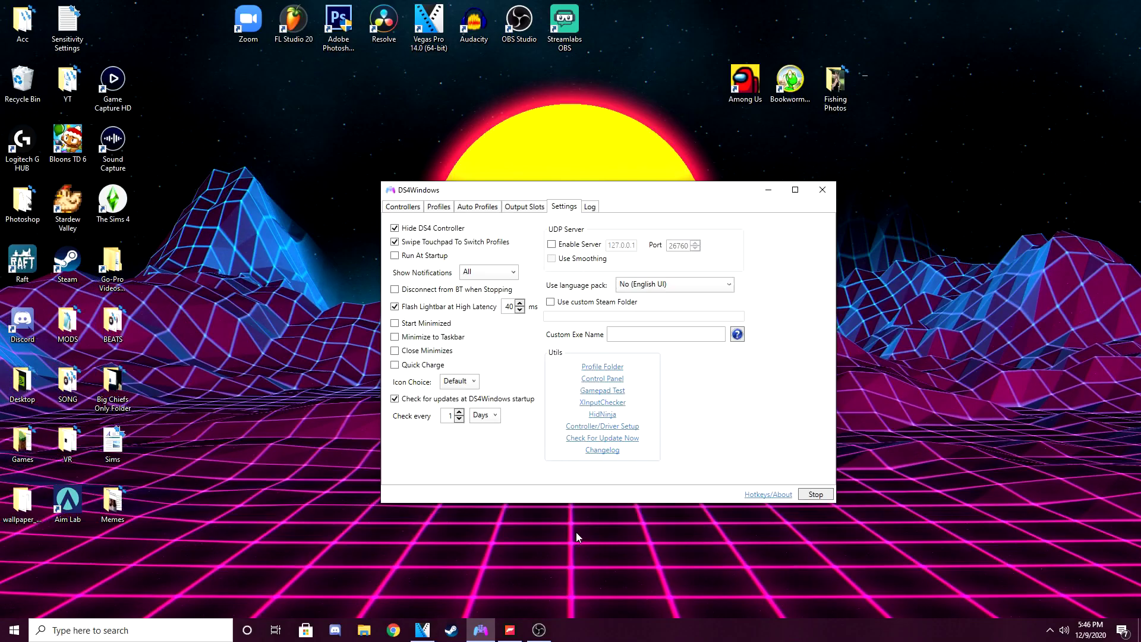
Step: Bring Forza Horizon 4 forward, start the game, and open Options
click(517, 635)
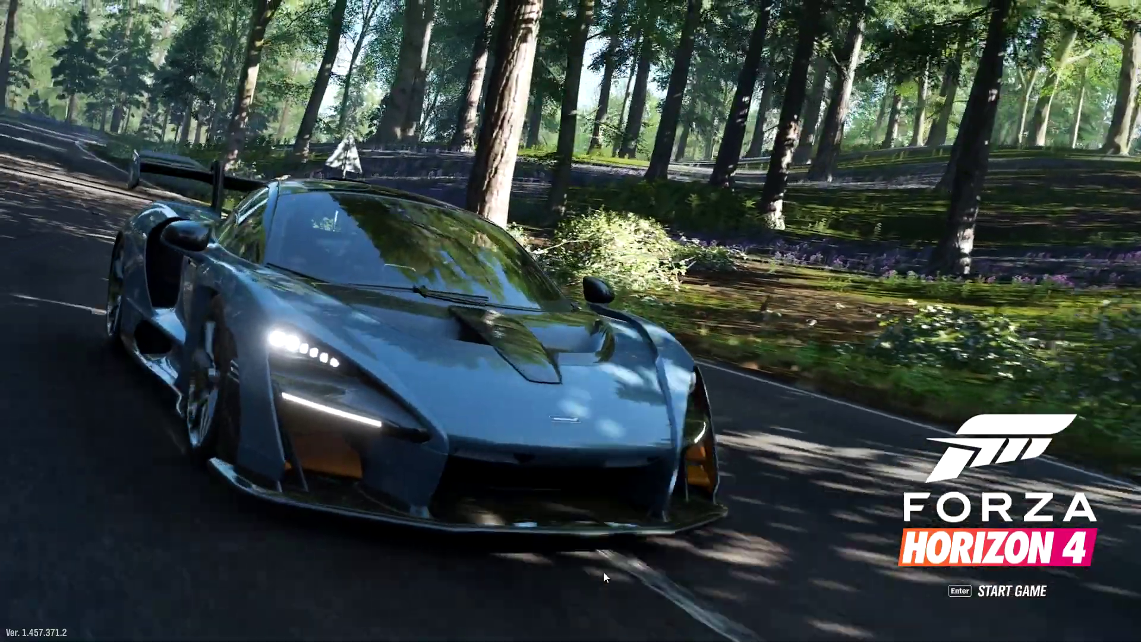
key(Return)
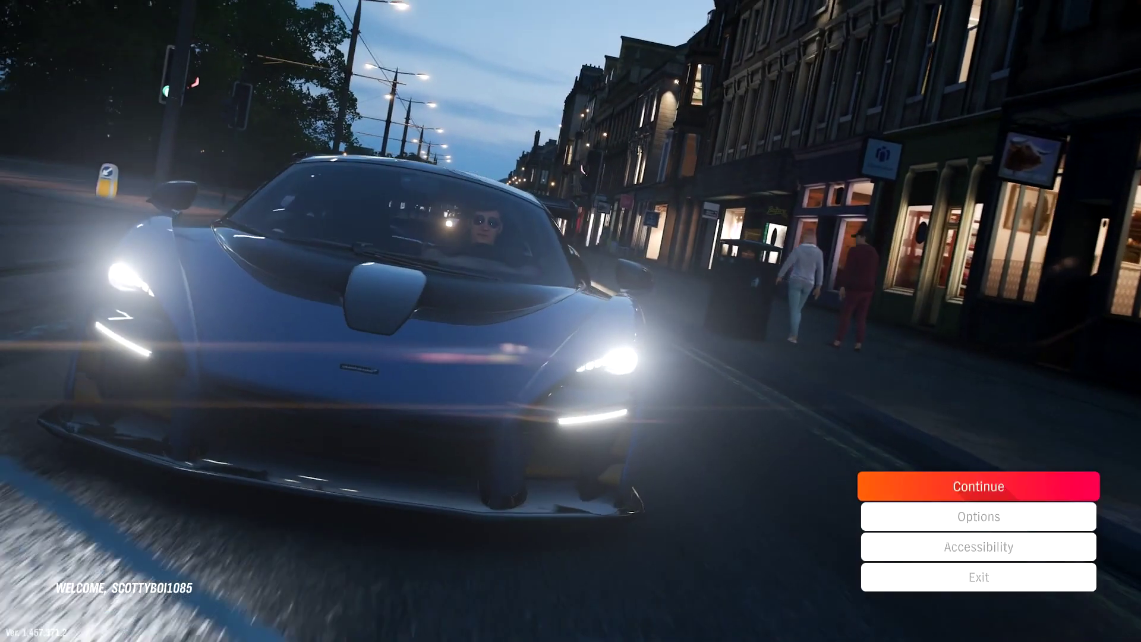
key(Down)
key(Return)
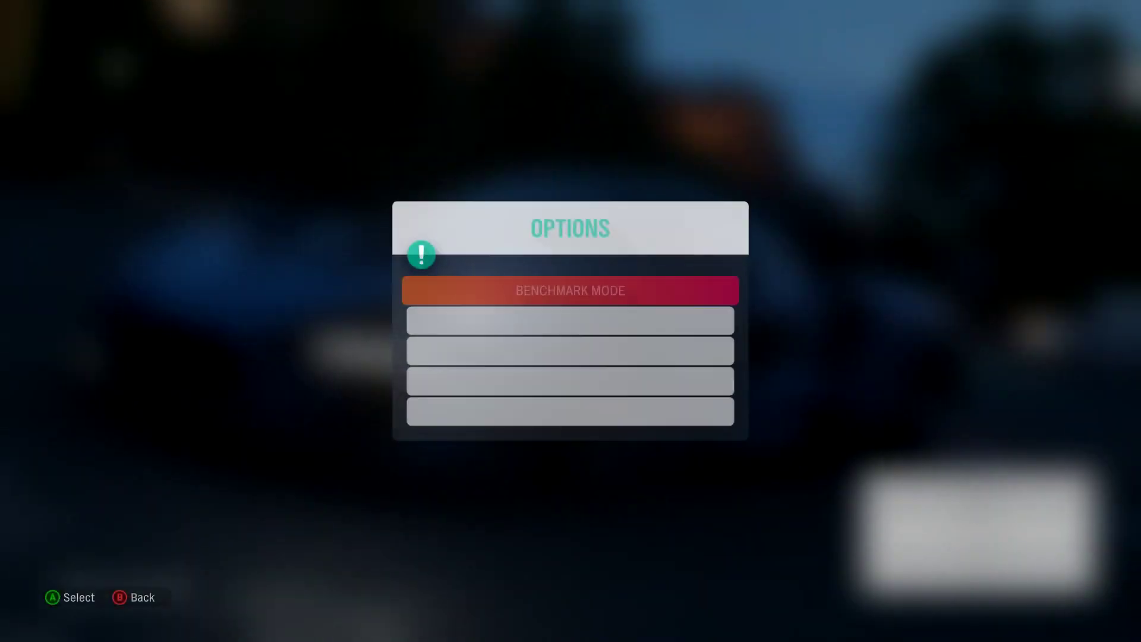
Step: Review the Controls bindings, then move into the Video settings list
key(Down)
key(Up)
key(Return)
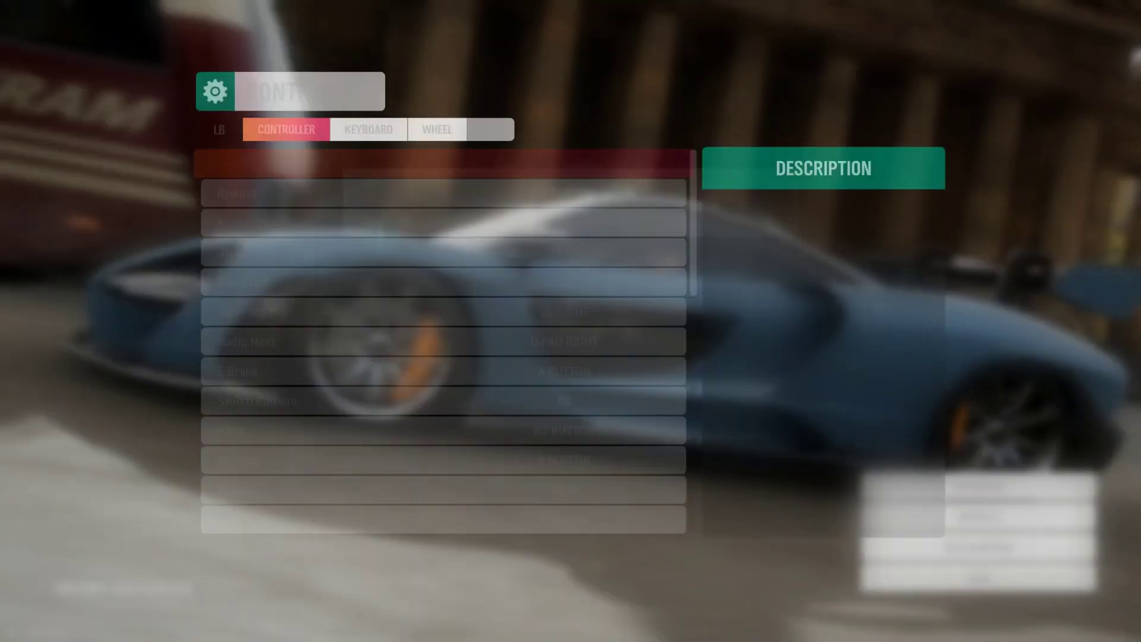
key(Up)
key(Up)
key(Up)
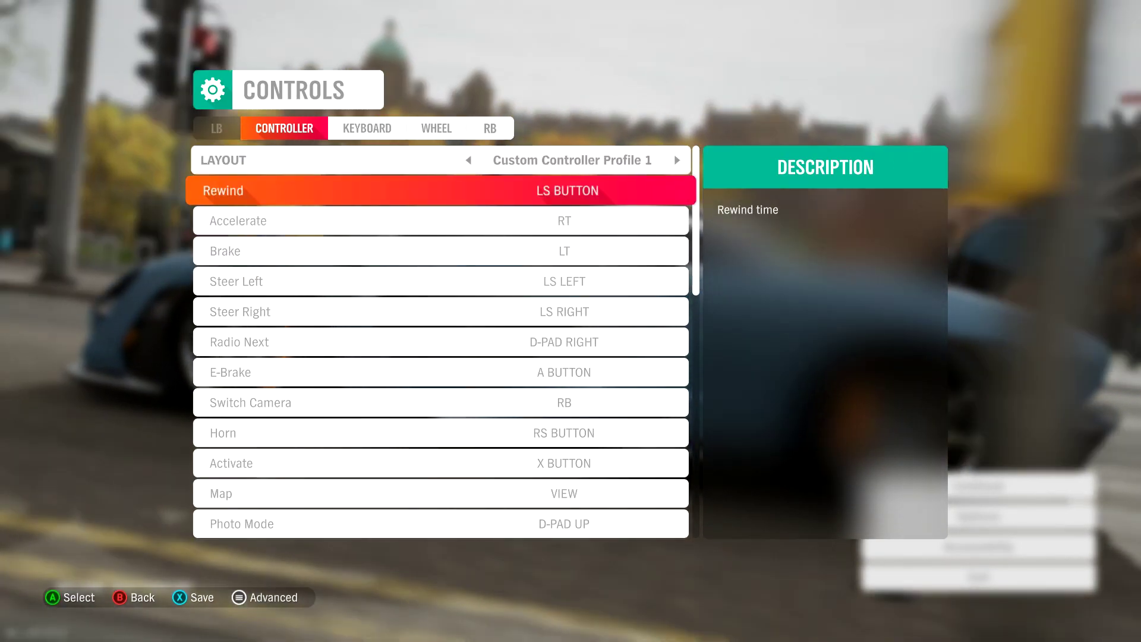
key(Down)
key(Down)
key(Down)
key(Down)
key(Down)
key(Down)
key(Down)
key(Up)
key(Up)
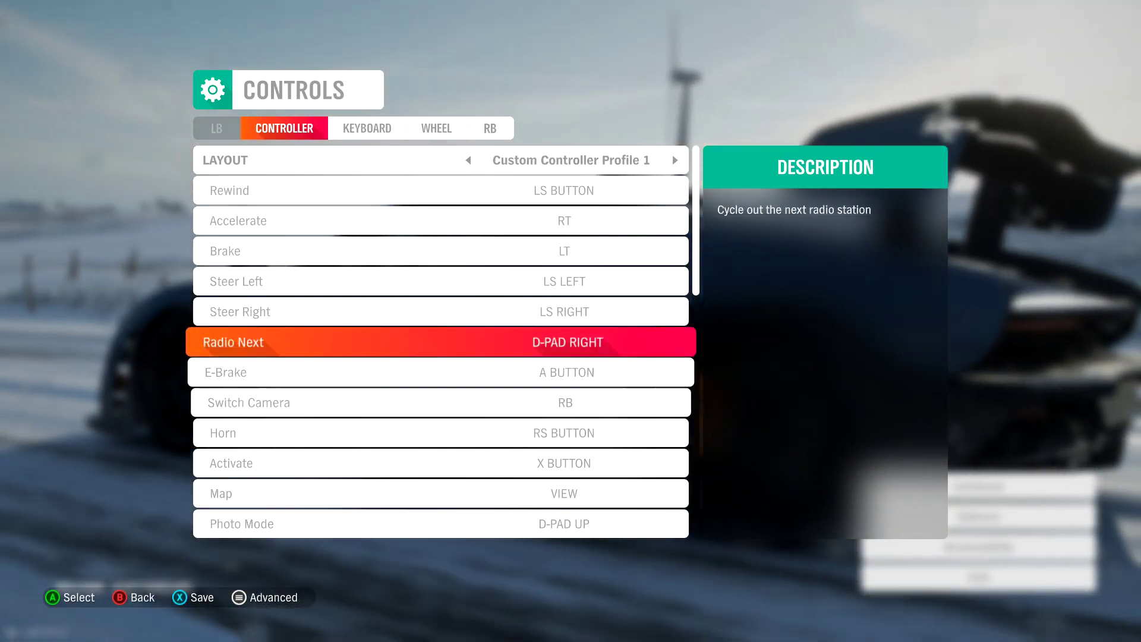
key(Up)
key(Up)
key(Up)
key(Up)
key(Escape)
key(Escape)
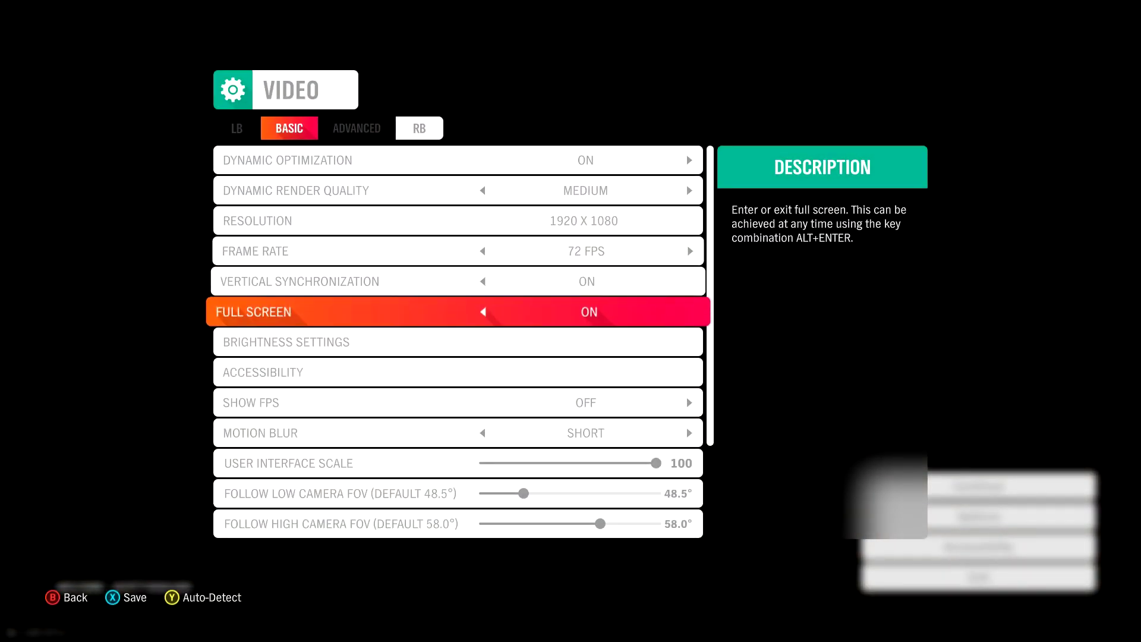
key(Up)
key(Up)
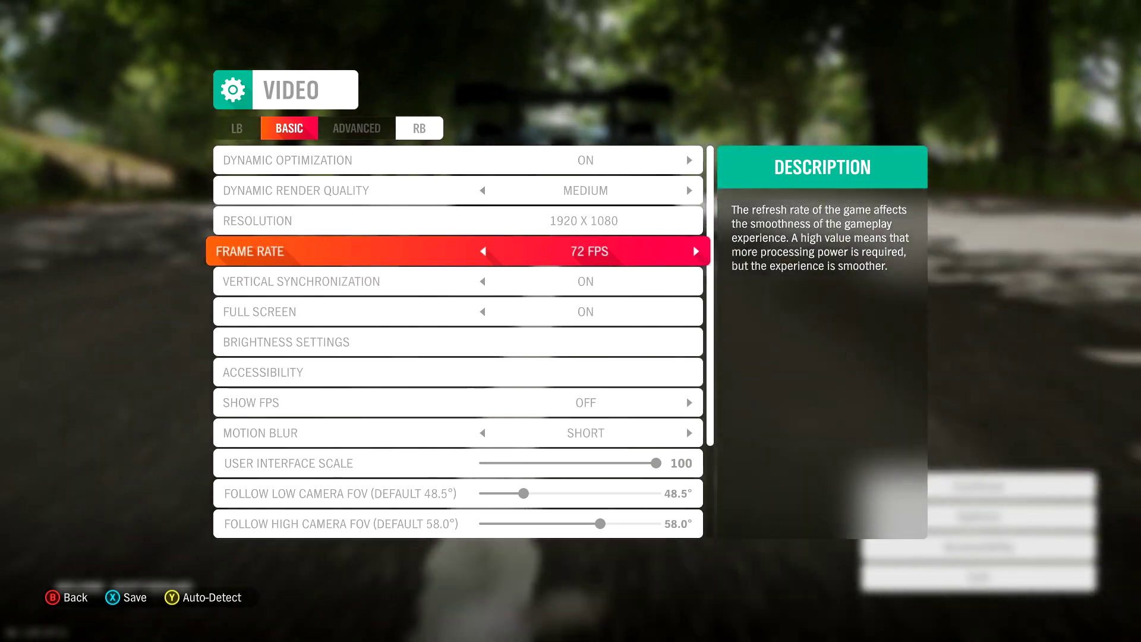